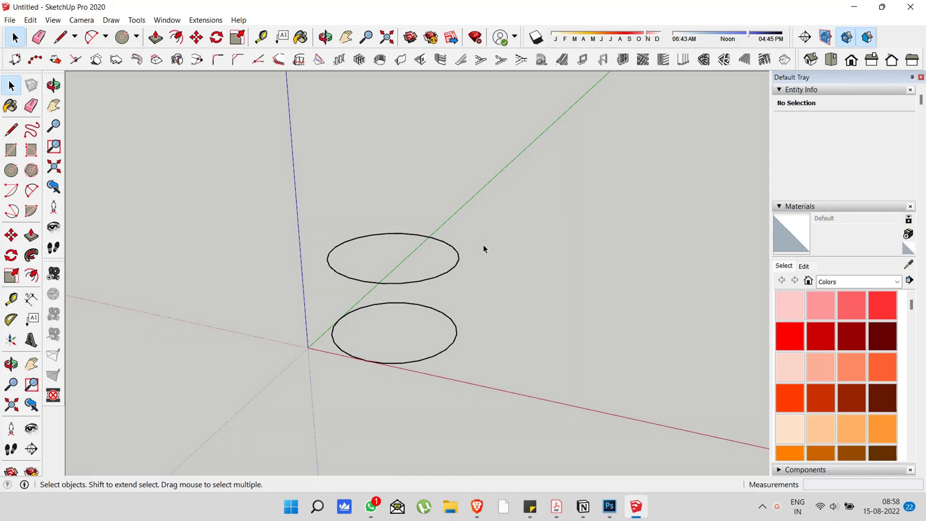
- Divide both selected circles into 4 segments with 1001bit Divide Edge
left_click_drag(471, 246, 419, 359)
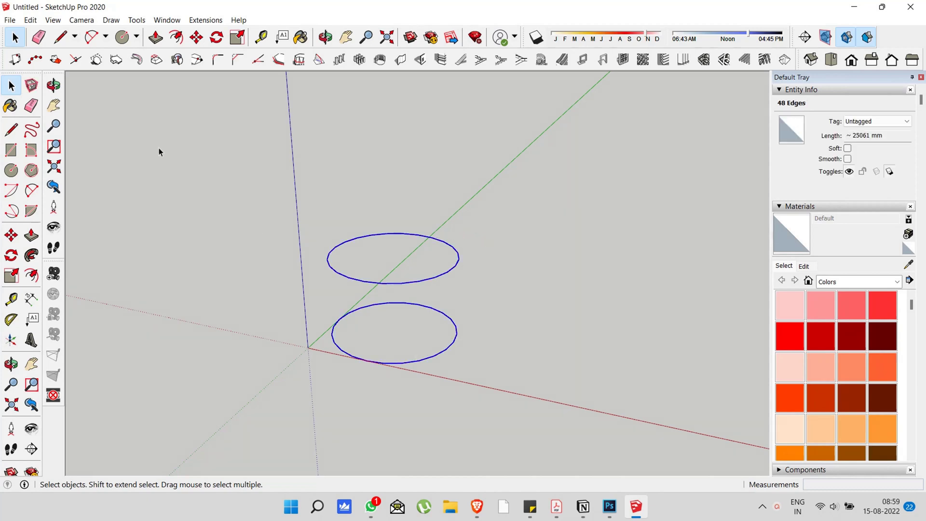
left_click(35, 60)
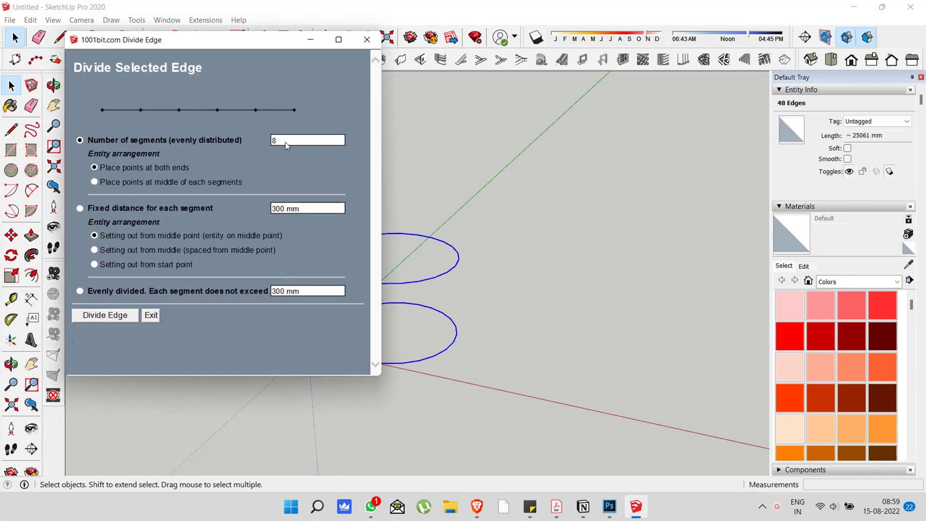
double_click(284, 140)
type("4")
left_click(111, 315)
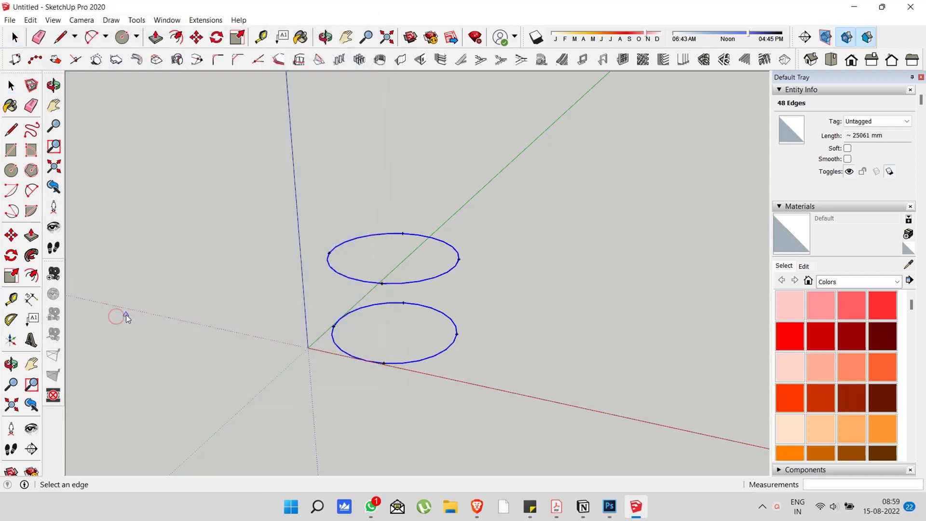
- Draw four vertical lines joining the left, back, right and front points of the circles
left_click(12, 130)
left_click(333, 326)
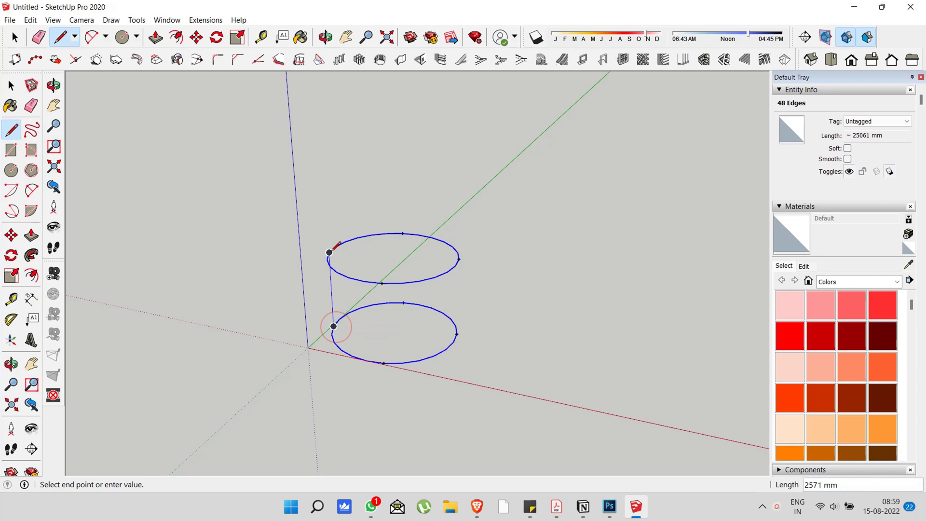
left_click(329, 253)
key("Escape")
left_click(403, 301)
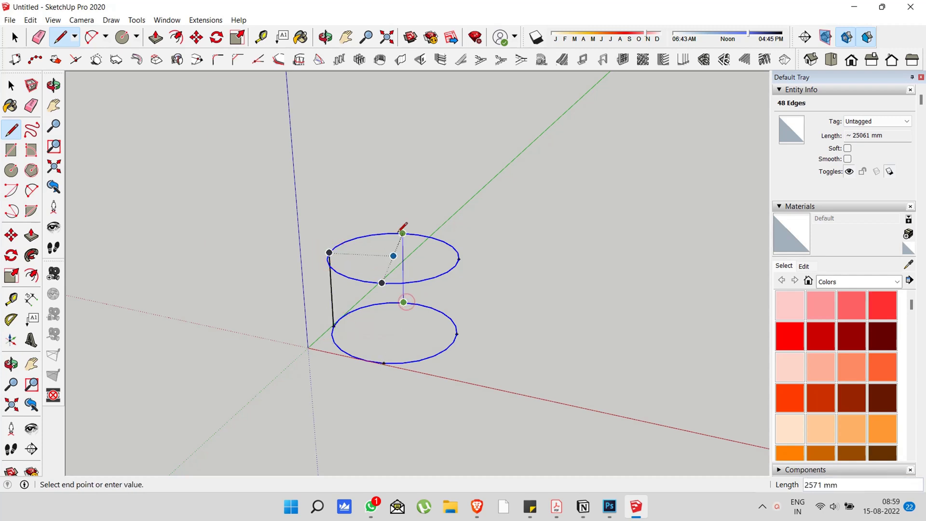
left_click(403, 234)
key("Escape")
left_click(457, 333)
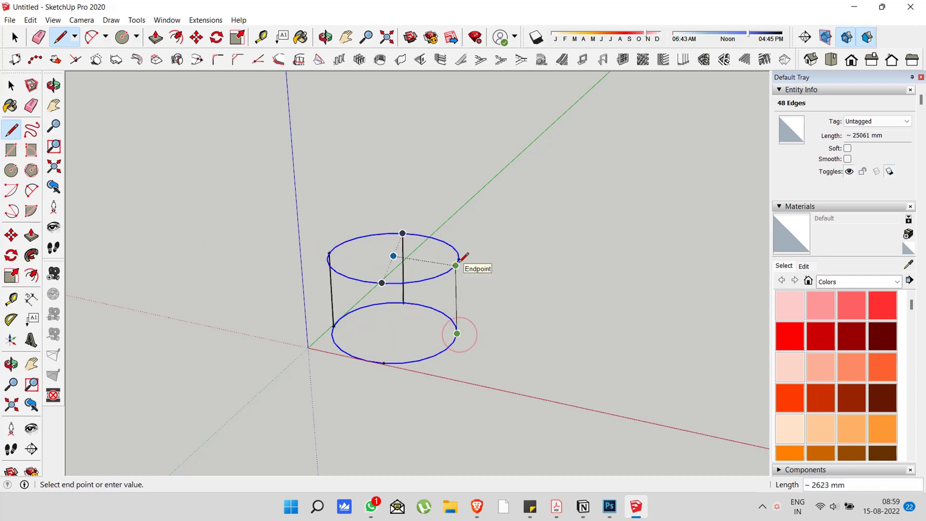
left_click(458, 259)
key("Escape")
left_click(384, 362)
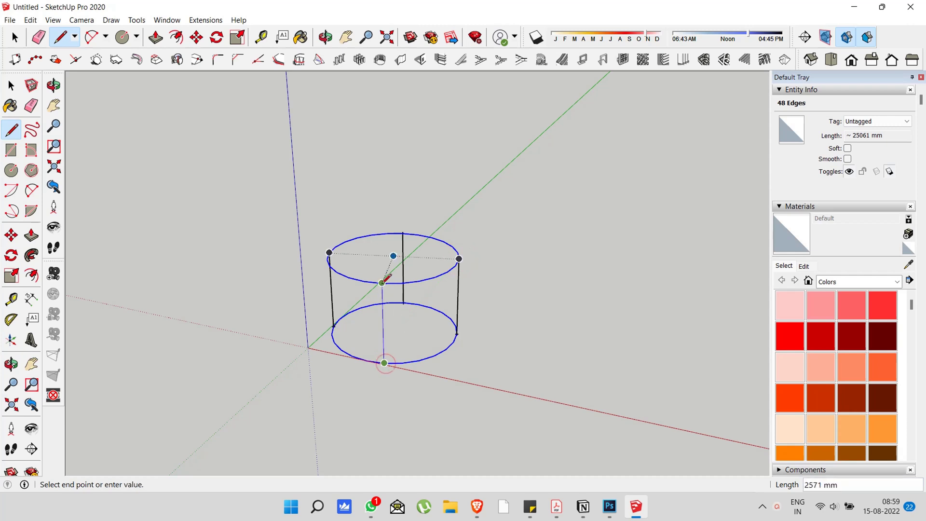
left_click(381, 283)
key("space")
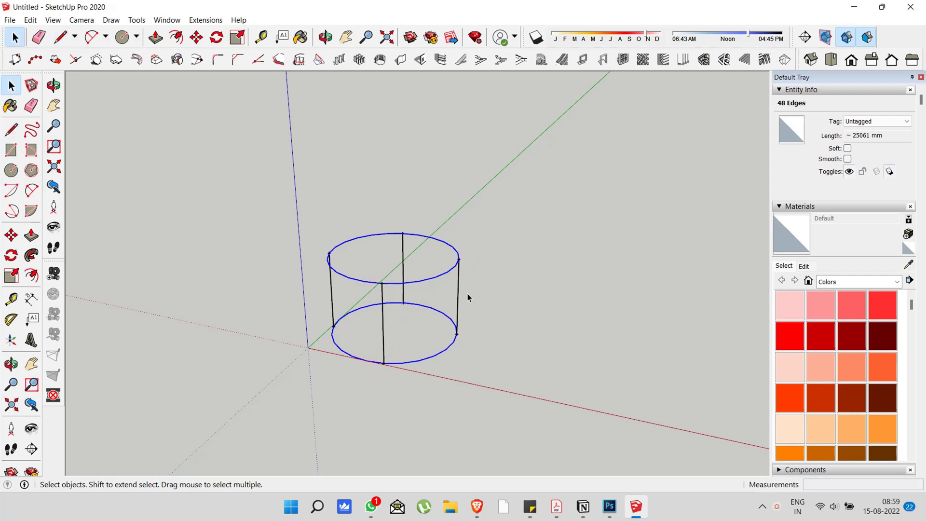
- Delete the four vertical lines and explode both circles
key("ctrl+shift+i")
key("Delete")
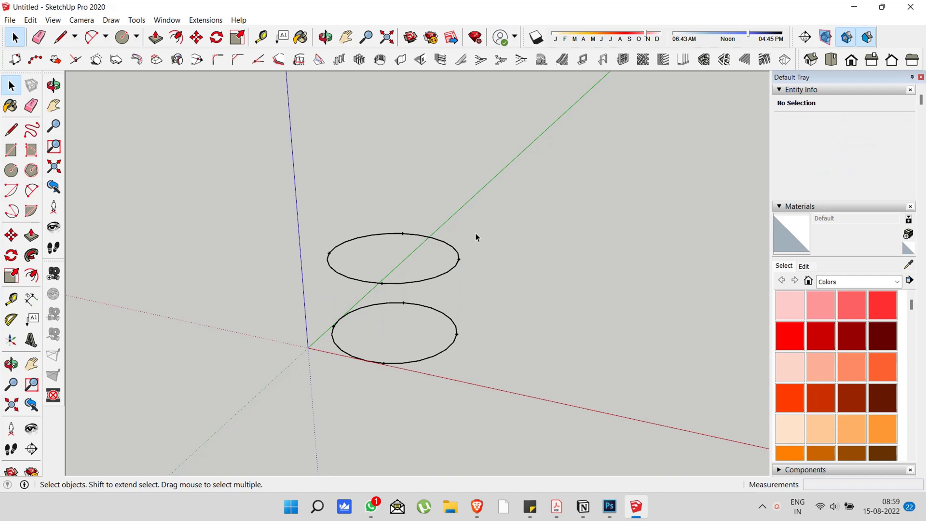
key("ctrl+a")
right_click(443, 276)
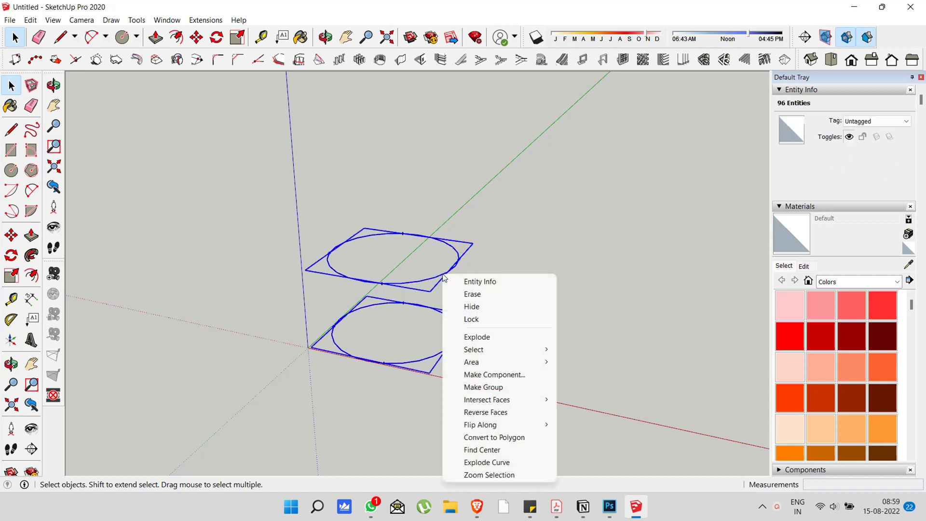
left_click(479, 336)
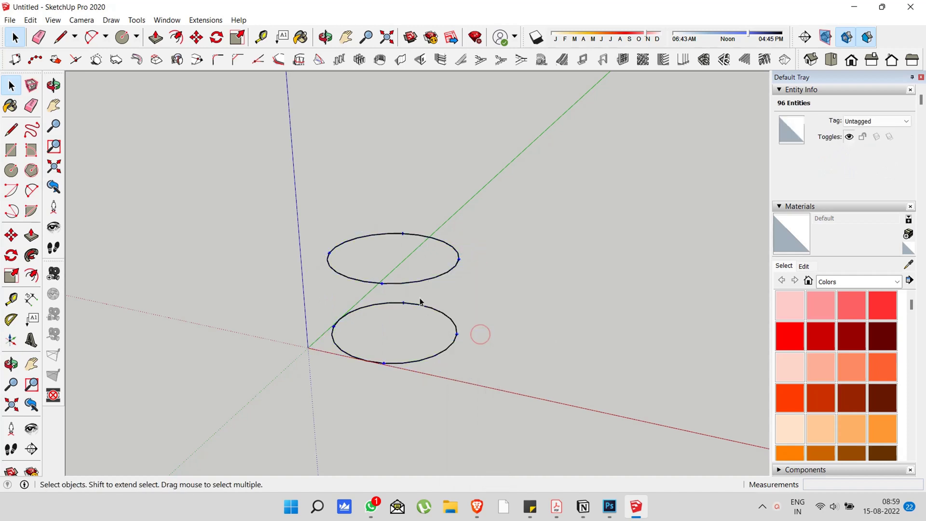
- Reselect both circles and ready the Divide Edge segment count for a new value
left_click(331, 241)
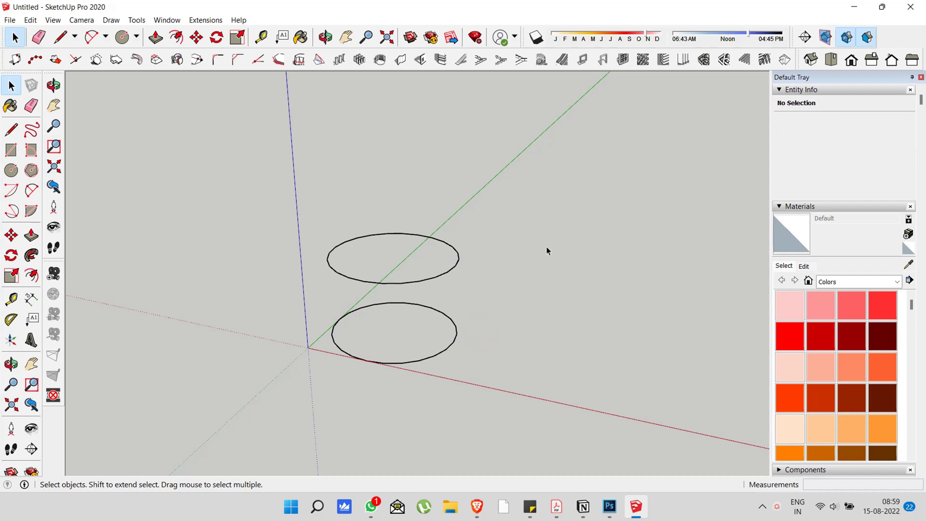
key("ctrl+a")
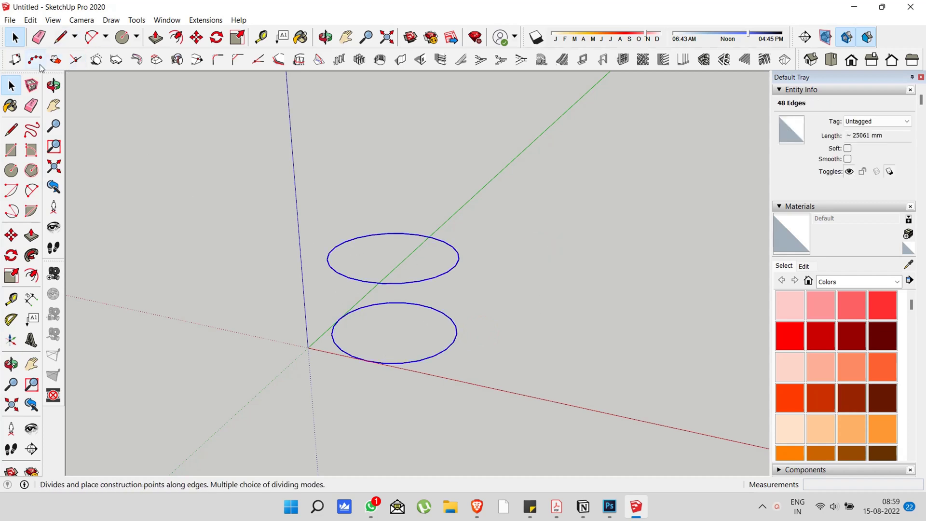
left_click(39, 64)
double_click(275, 140)
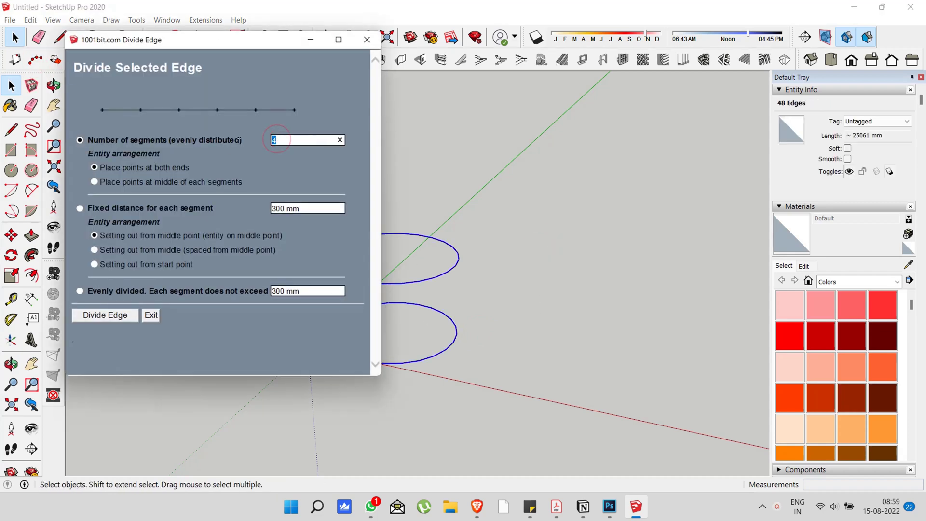
- Divide both circles into 8 segments and draw the first two vertical edges
type("8")
left_click(115, 315)
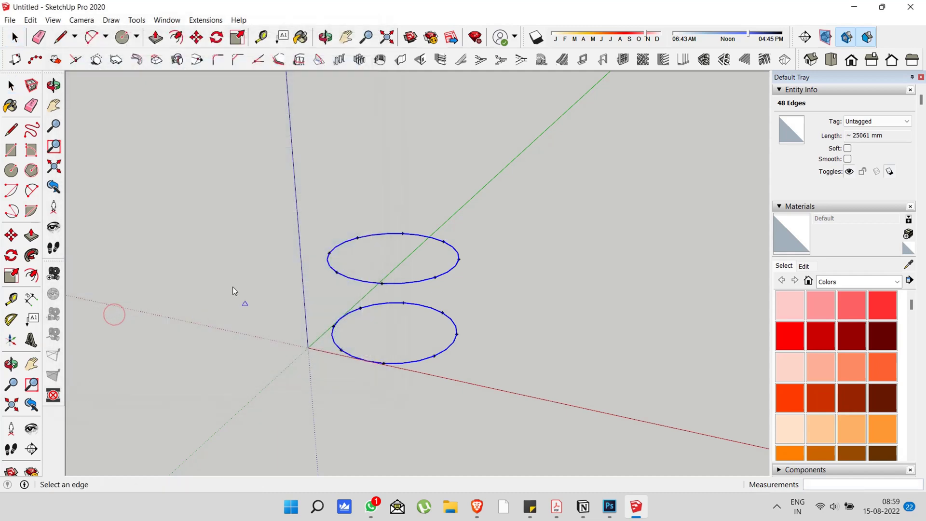
left_click(60, 37)
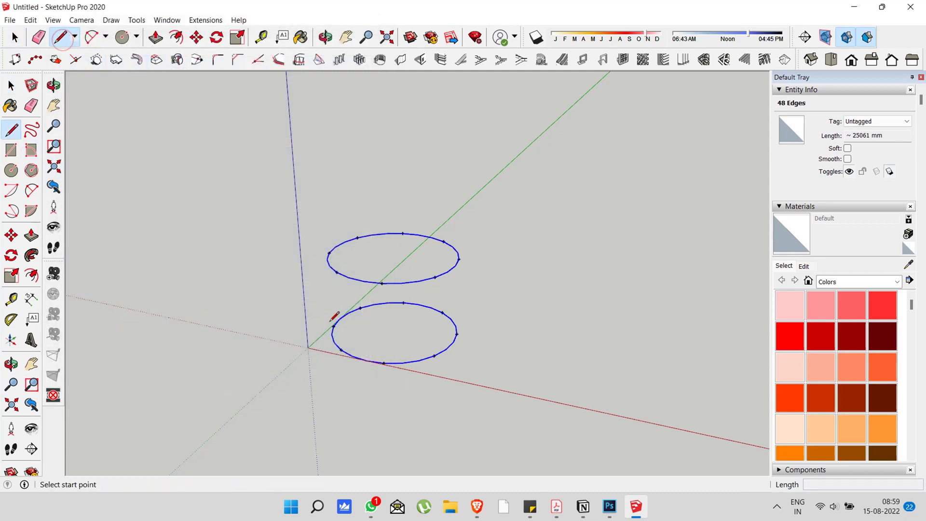
left_click(333, 326)
left_click(329, 252)
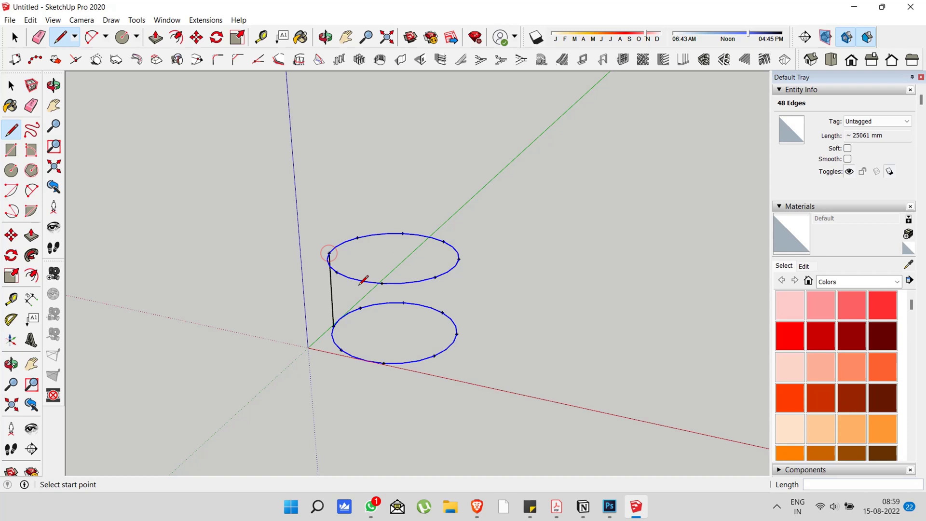
left_click(361, 307)
left_click(357, 237)
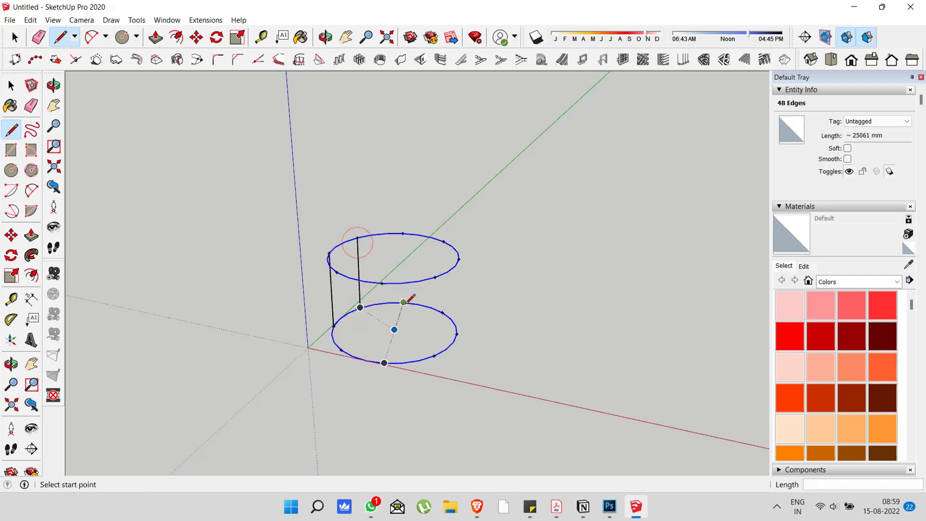
- Draw the remaining vertical edges between matching lower and upper points, then deselect
left_click(404, 302)
left_click(402, 233)
left_click(443, 312)
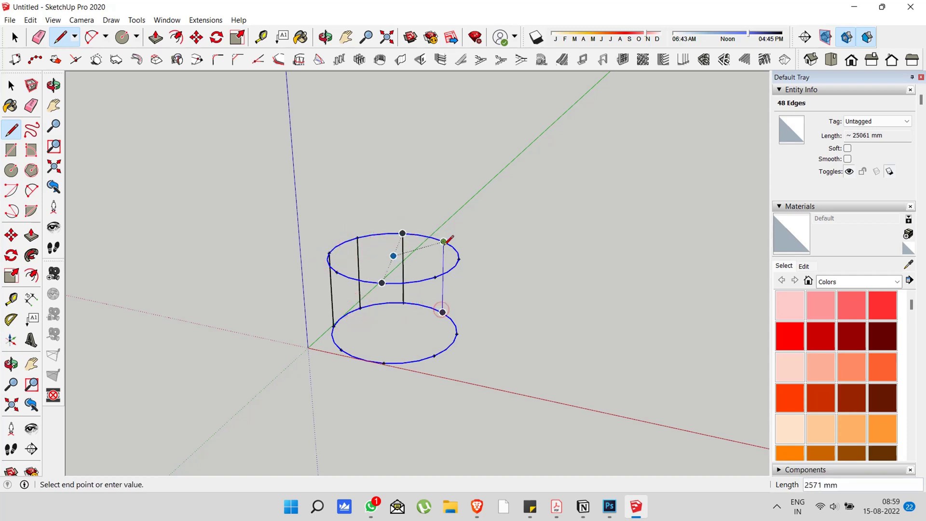
left_click(444, 241)
left_click(457, 333)
left_click(458, 259)
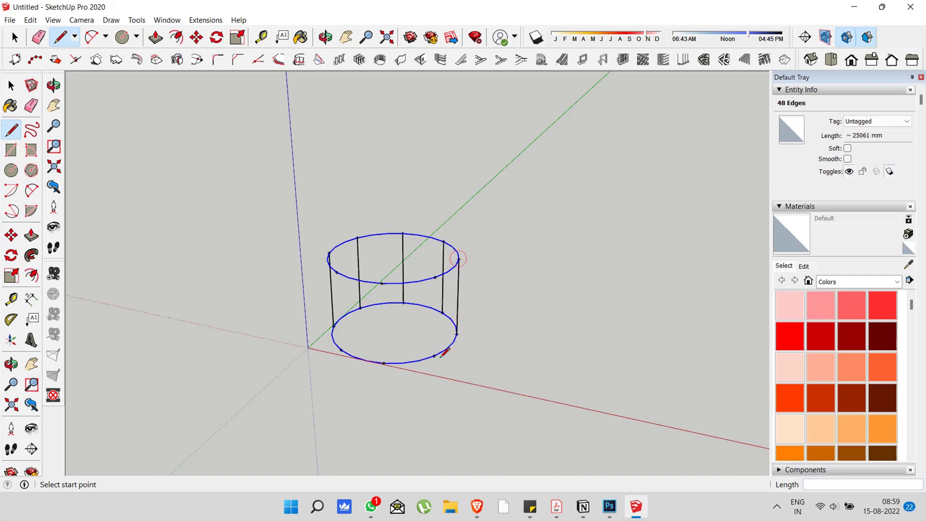
left_click(434, 356)
left_click(435, 277)
left_click(384, 362)
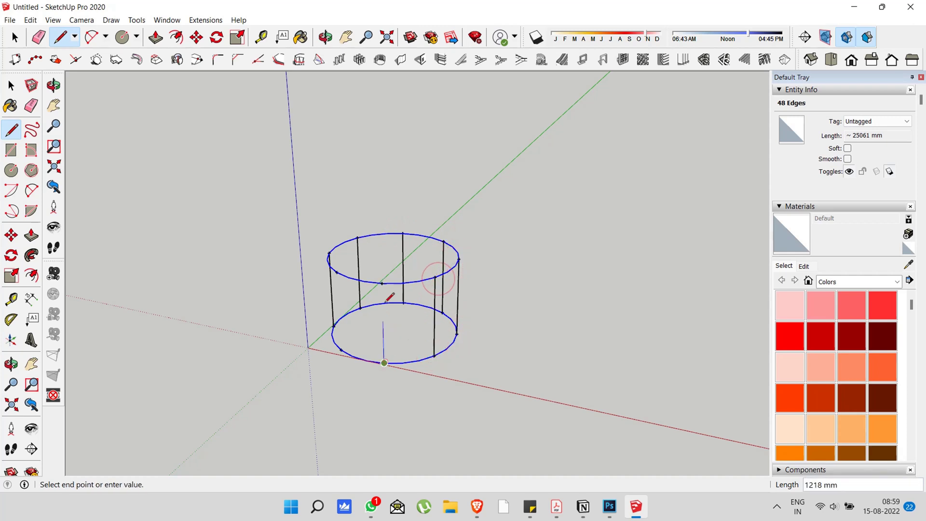
left_click(381, 283)
left_click(341, 350)
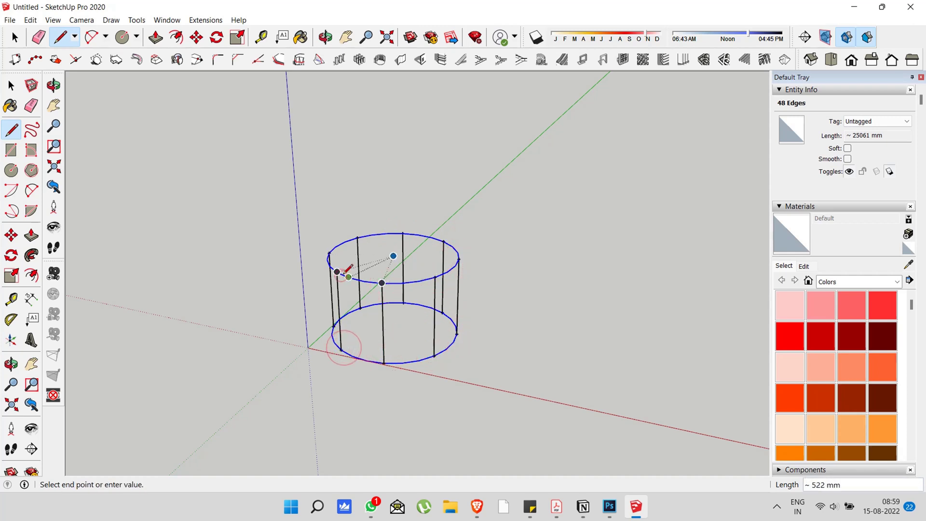
key("space")
left_click(256, 304)
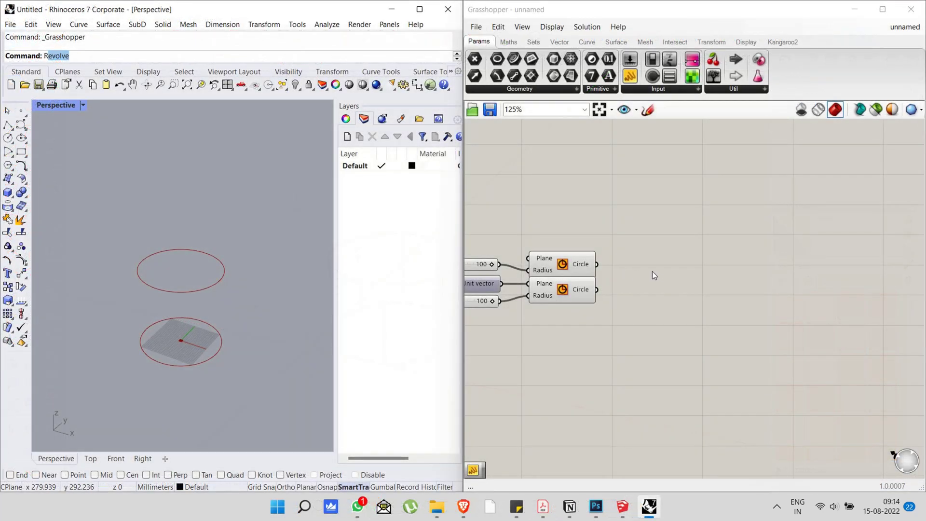
- Add Divide Curve components and wire each circle into its own divider
double_click(651, 272)
type("divide")
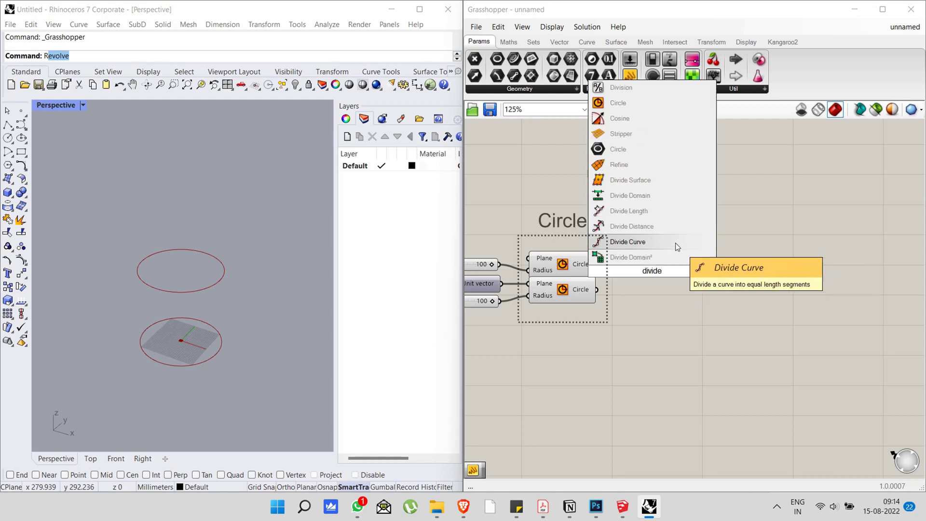
left_click(675, 241)
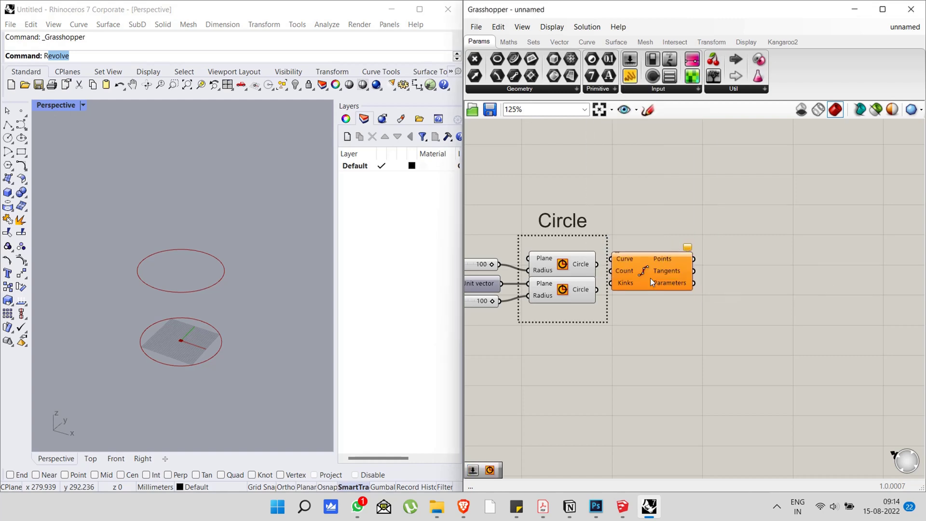
left_click_drag(650, 278, 670, 279)
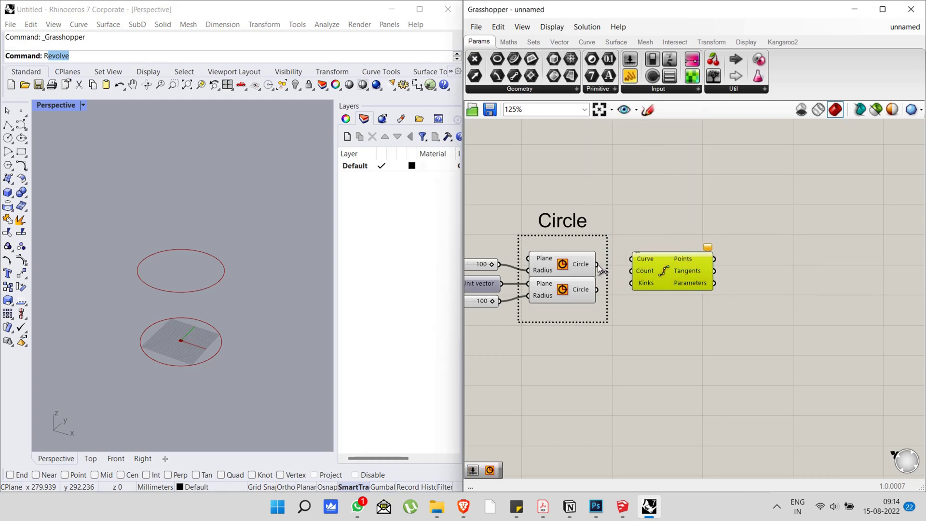
left_click_drag(598, 265, 673, 320)
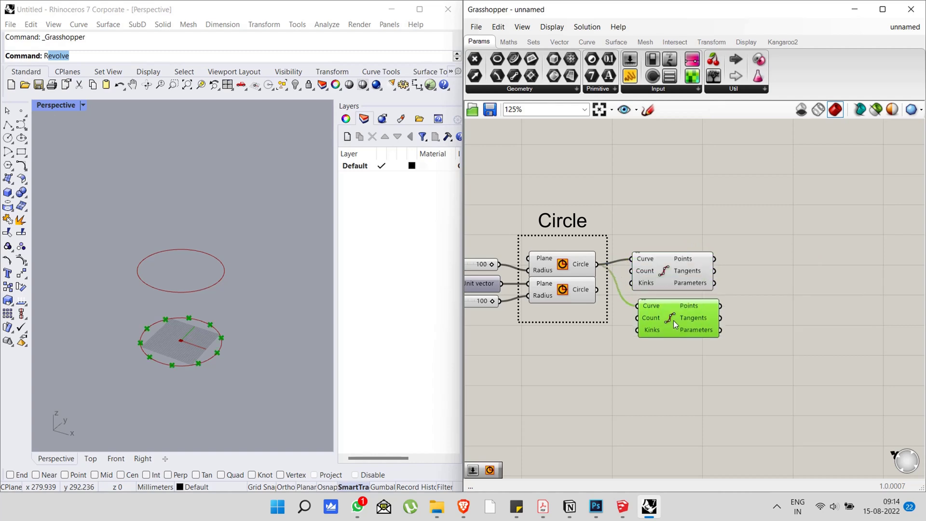
left_click_drag(597, 289, 692, 299)
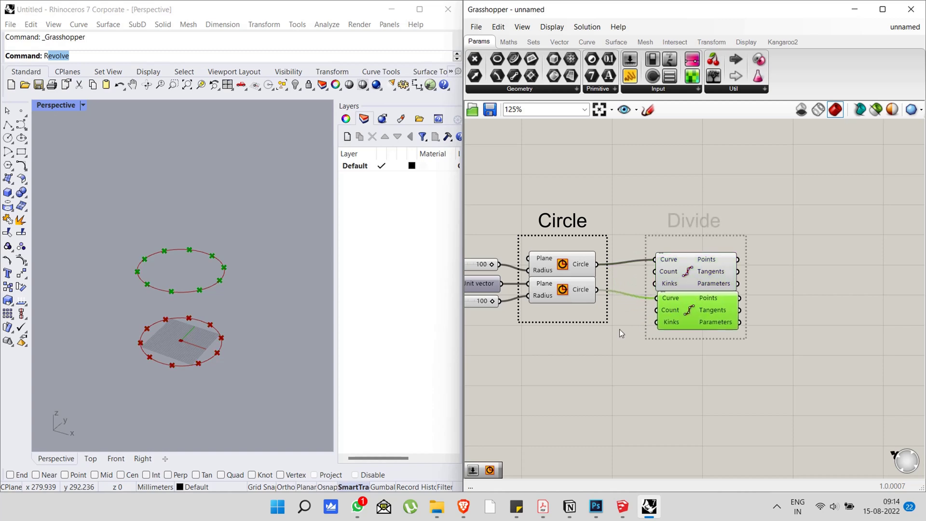
- Create a 0–20 Number Slider and wire it into both Divide Curve Count inputs
double_click(566, 346)
type("0")
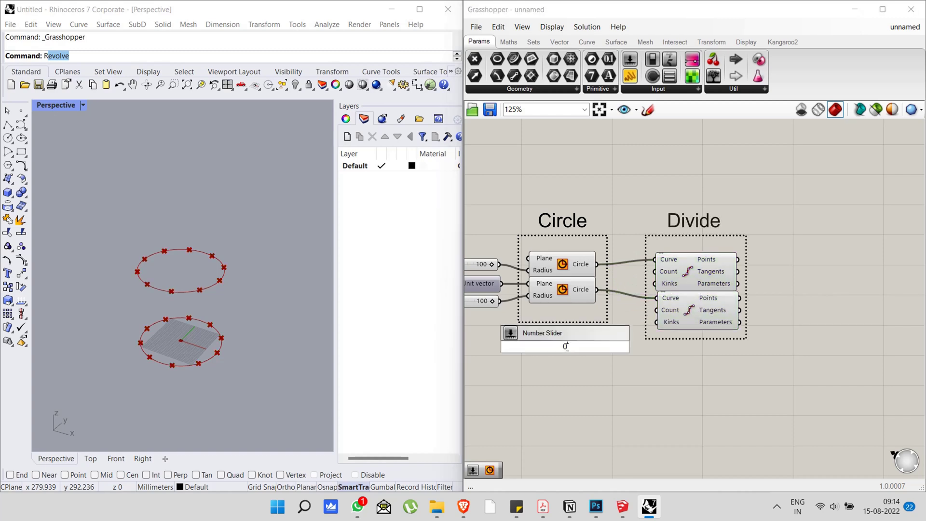
type("3")
type("4<20")
key("Return")
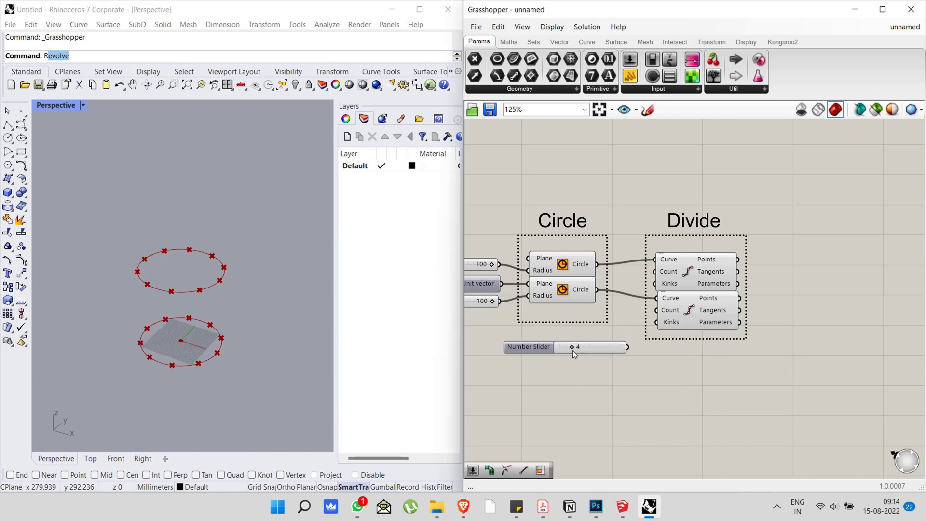
left_click_drag(628, 347, 654, 271)
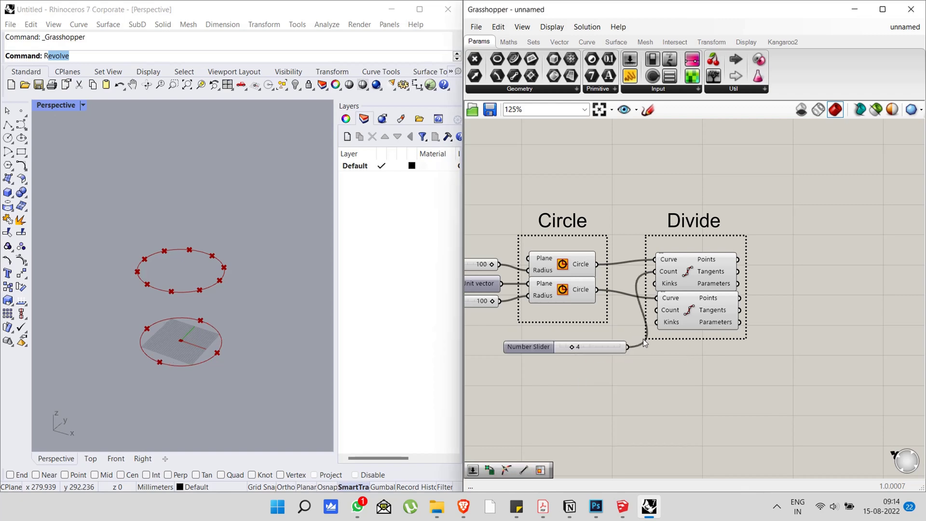
left_click_drag(627, 346, 583, 360)
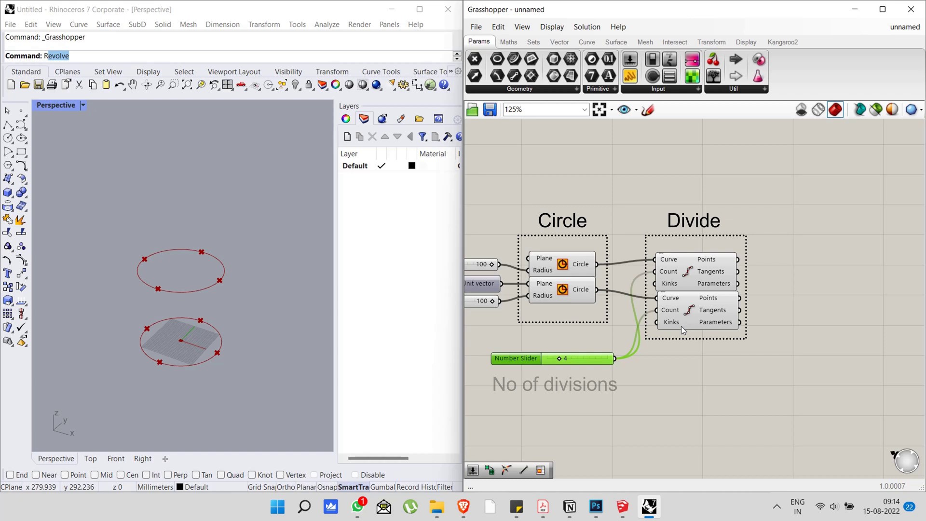
- Add a Line component between the circles' division points and raise the slider to 8
double_click(798, 293)
type("line")
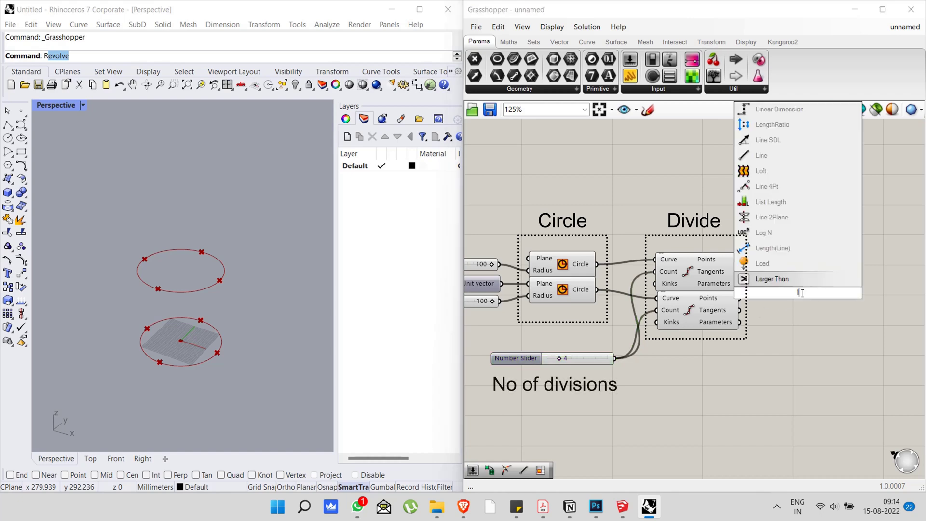
left_click(792, 263)
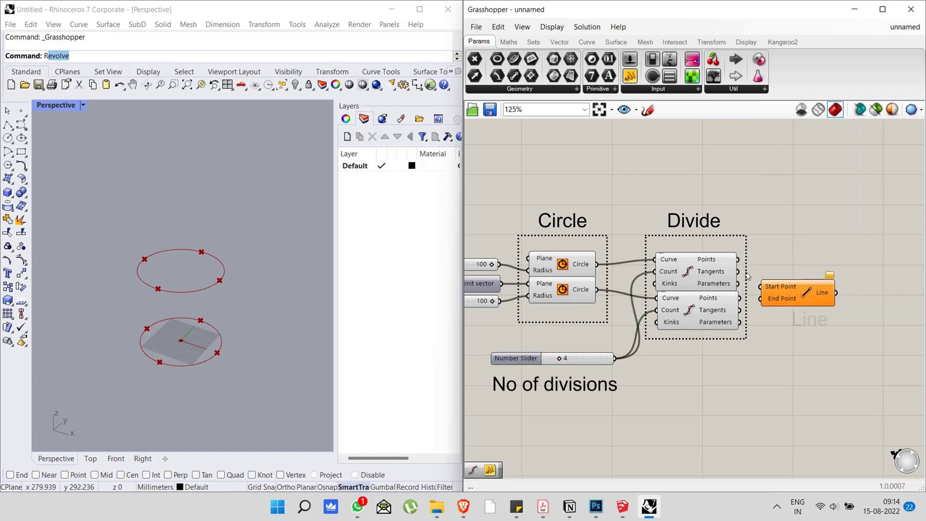
left_click_drag(738, 259, 773, 291)
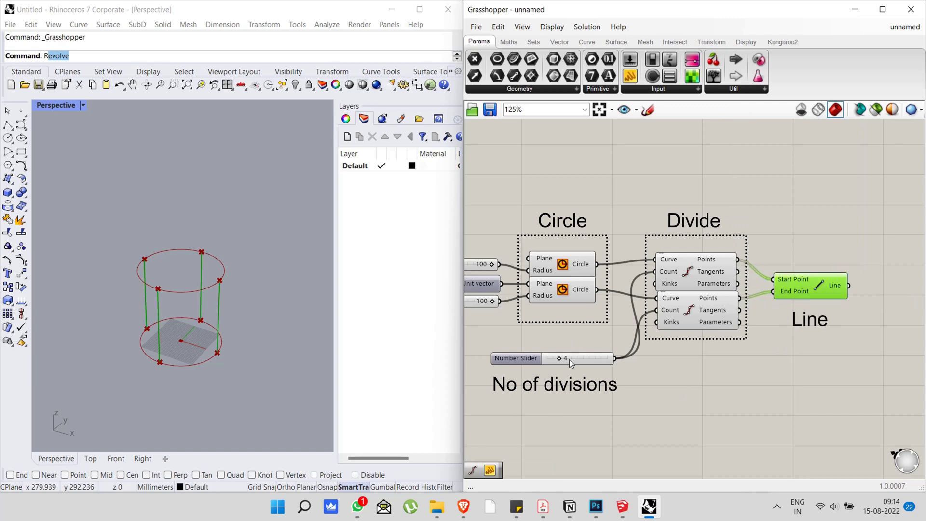
mouse_move(557, 359)
left_mouse_down()
mouse_move(589, 357)
mouse_move(571, 359)
left_mouse_up()
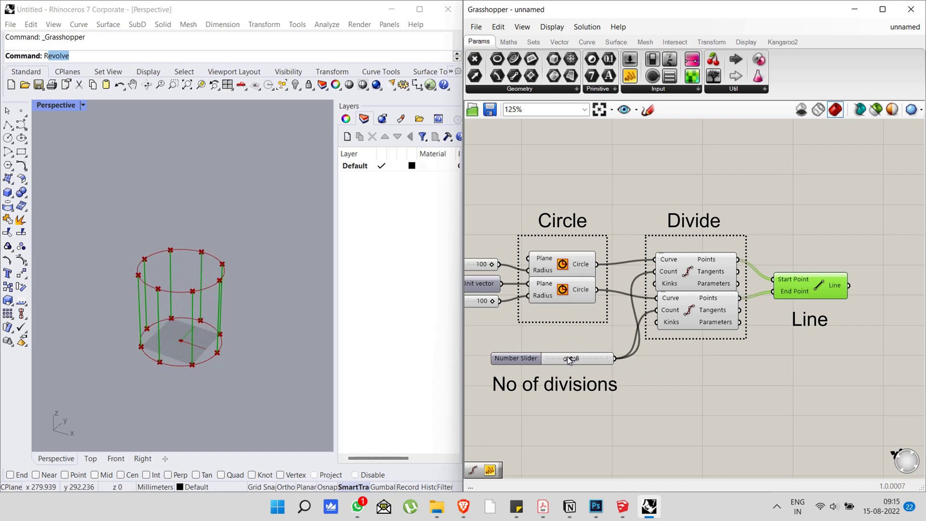